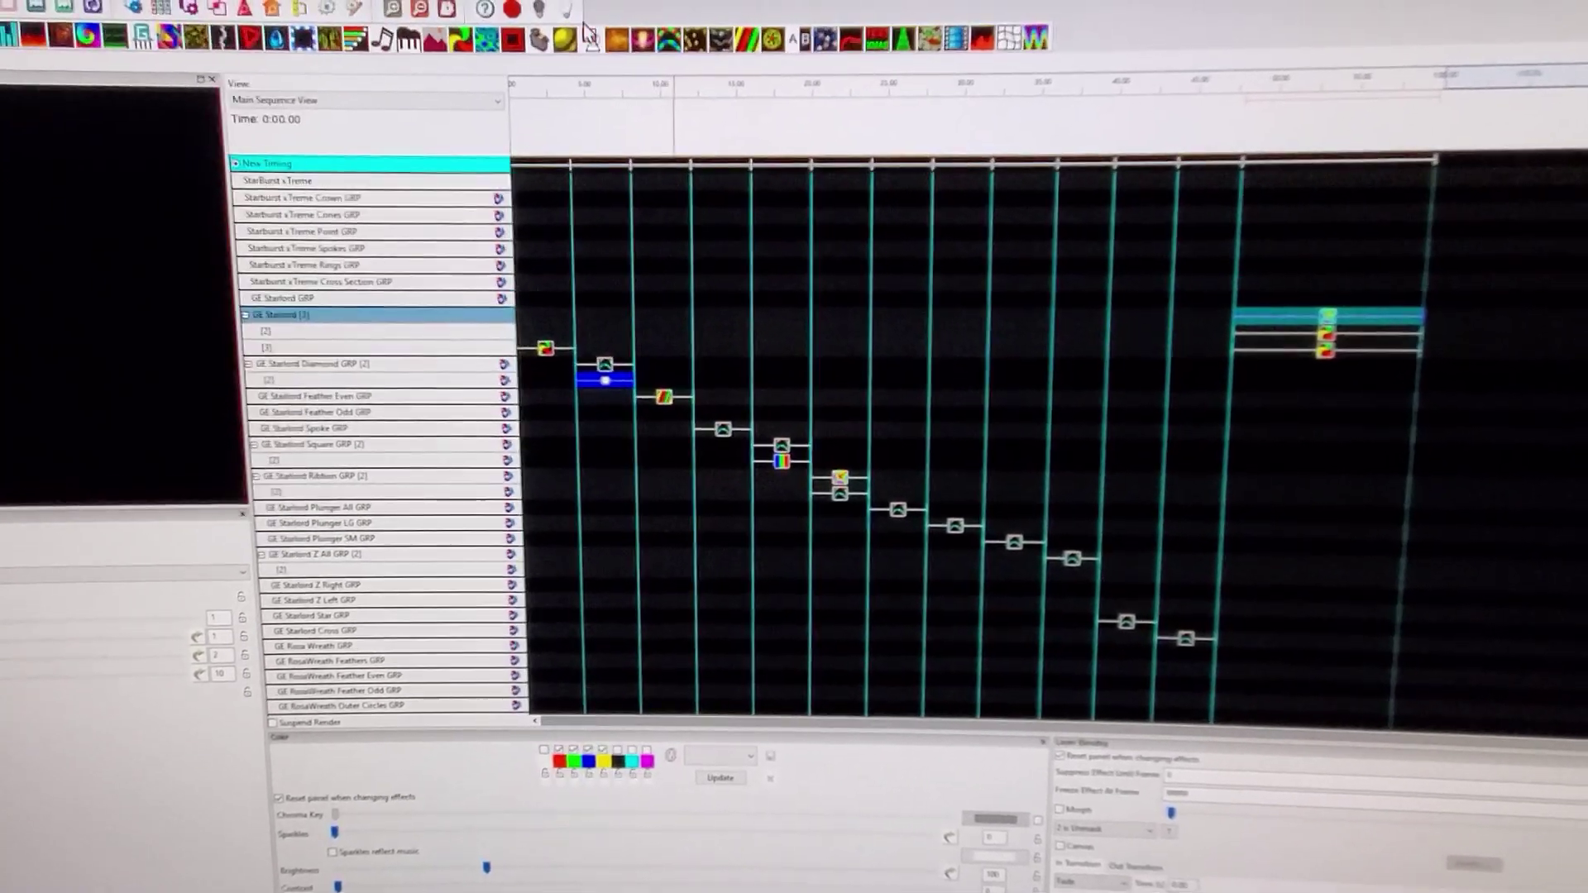
- Turn on live output to the lights, confirming Yes at the output-error 'Continue?' warning
{"action": "left_click", "coordinate": [583, 10]}
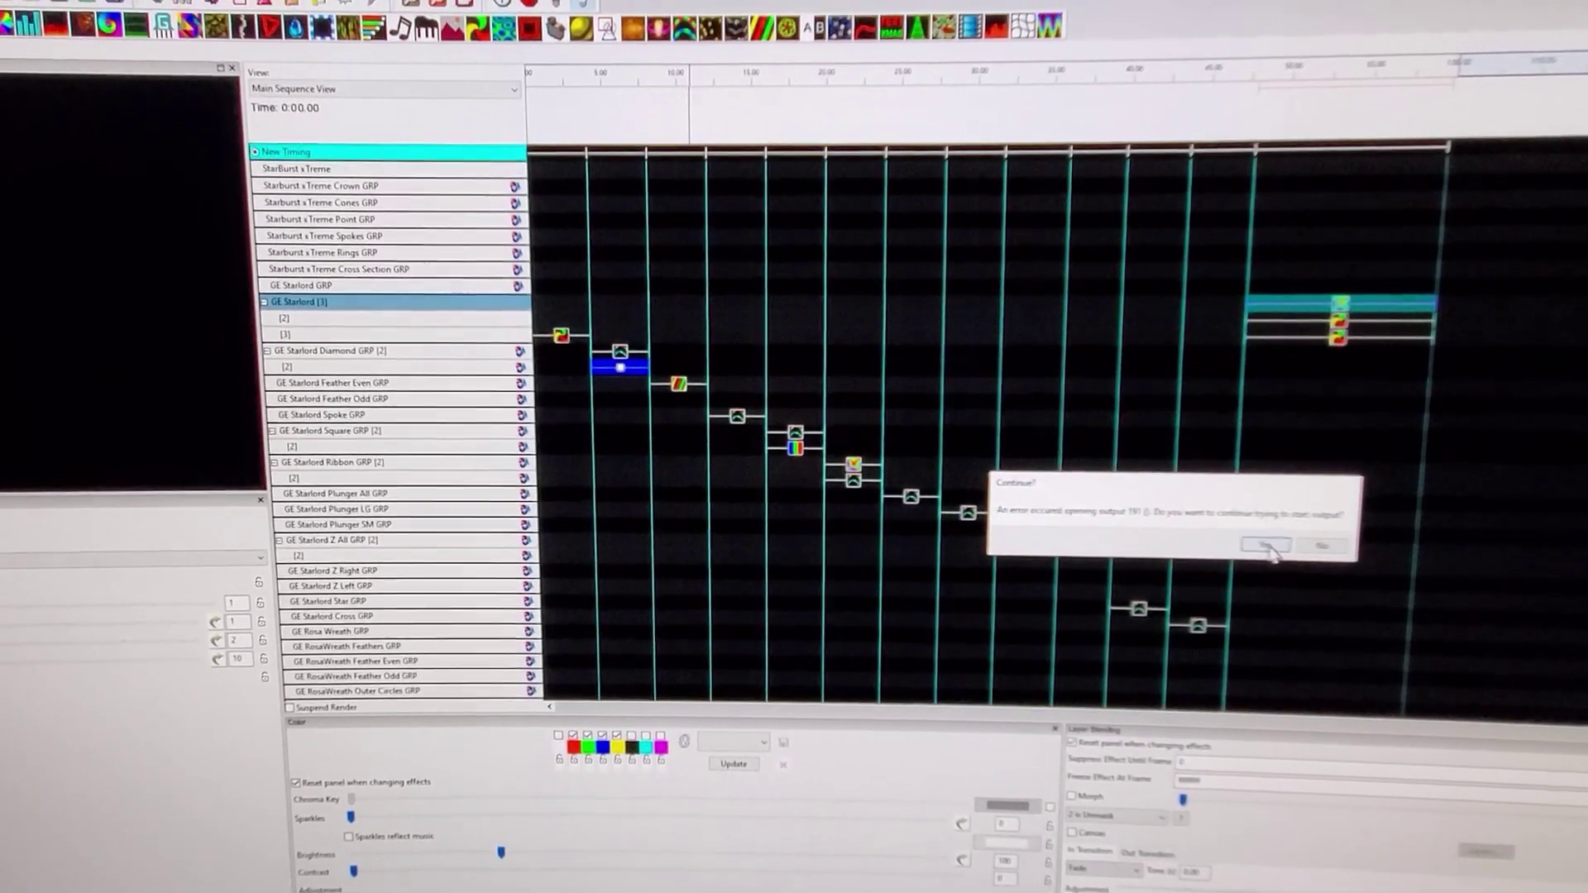
{"action": "left_click", "coordinate": [1260, 550]}
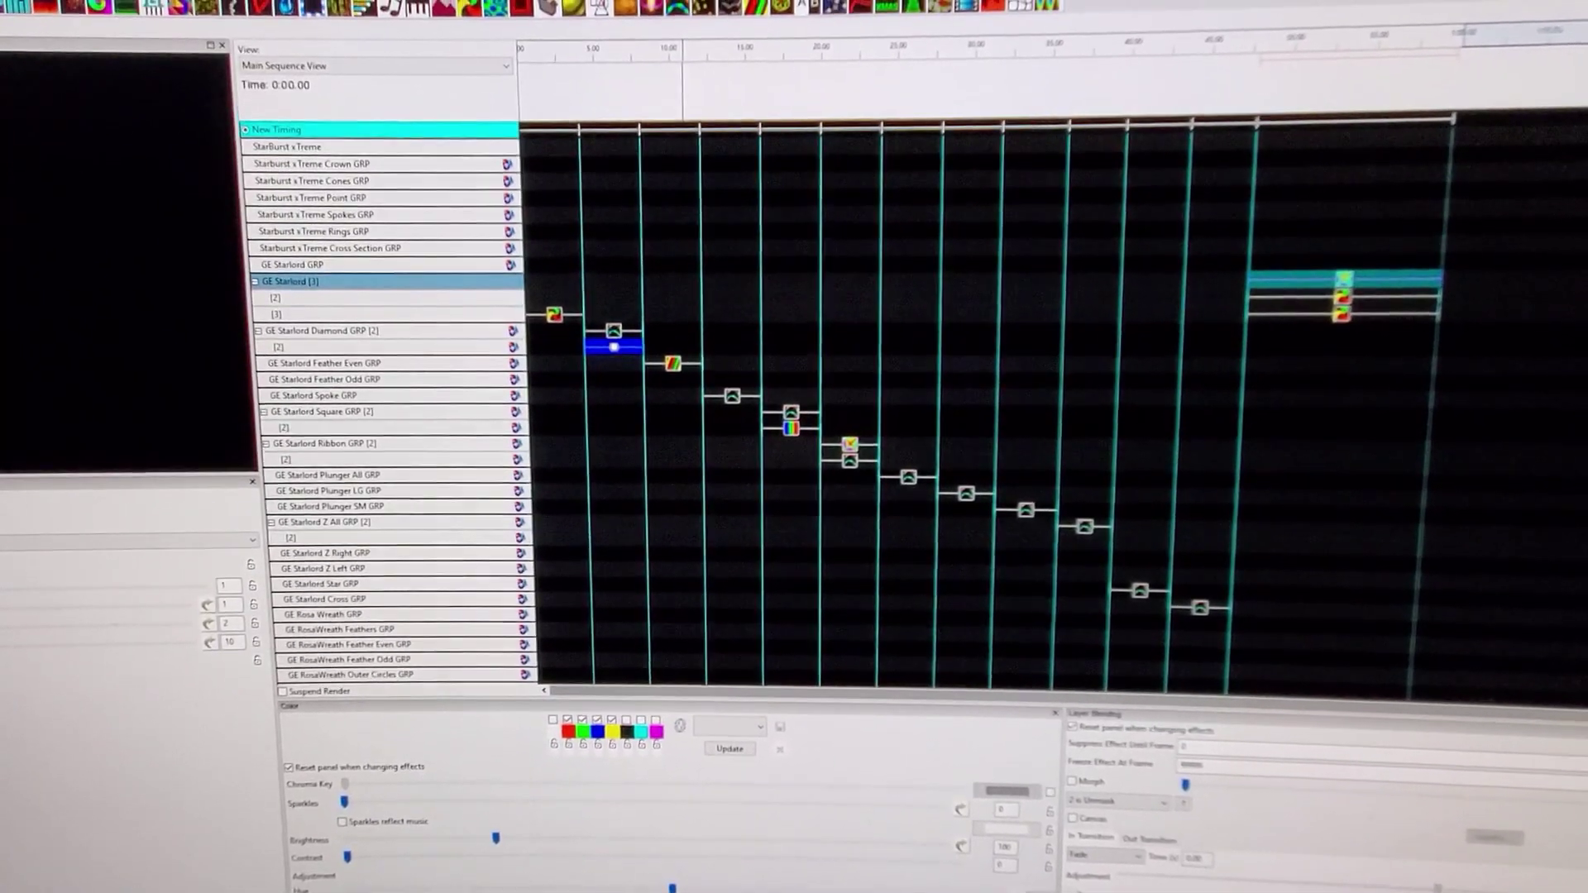